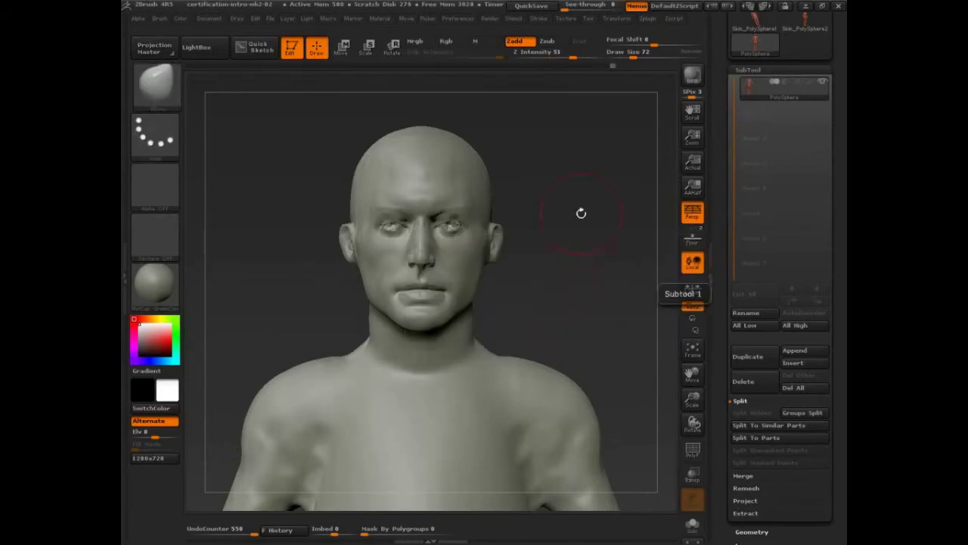
# Close the male head project and discard its unsaved changes.
pyautogui.hotkey('ctrl', 'o')
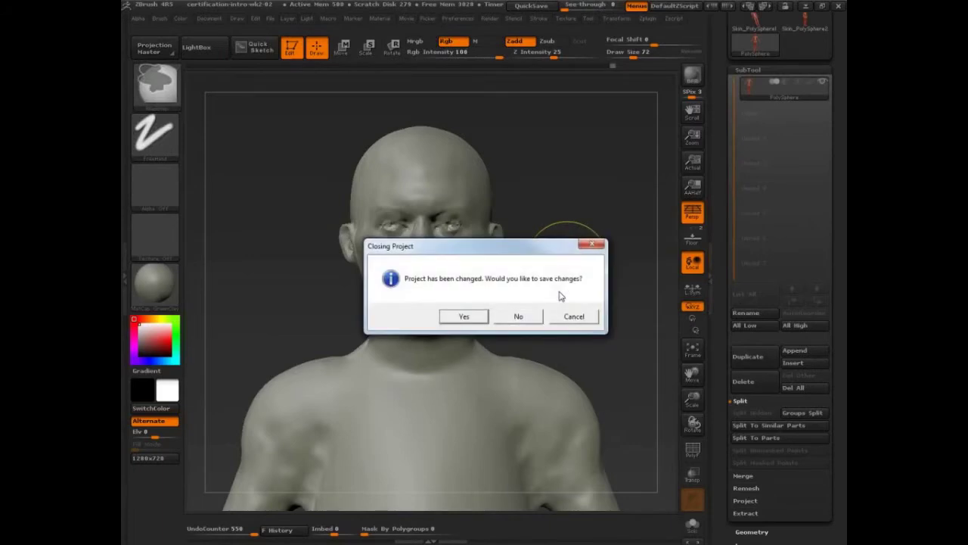
pyautogui.click(518, 316)
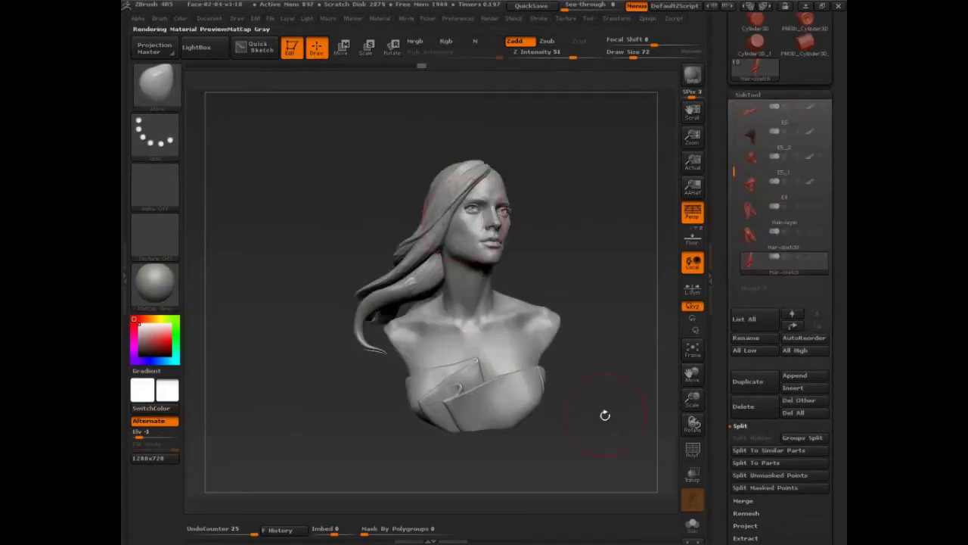
# Rotate the female bust to a side view of its long hair.
pyautogui.moveTo(605, 412); pyautogui.dragTo(663, 391)
# Select the PolySphere2 face subtool and bring the hair back onto the bust.
pyautogui.moveTo(733, 167); pyautogui.dragTo(738, 89)
pyautogui.click(748, 113)
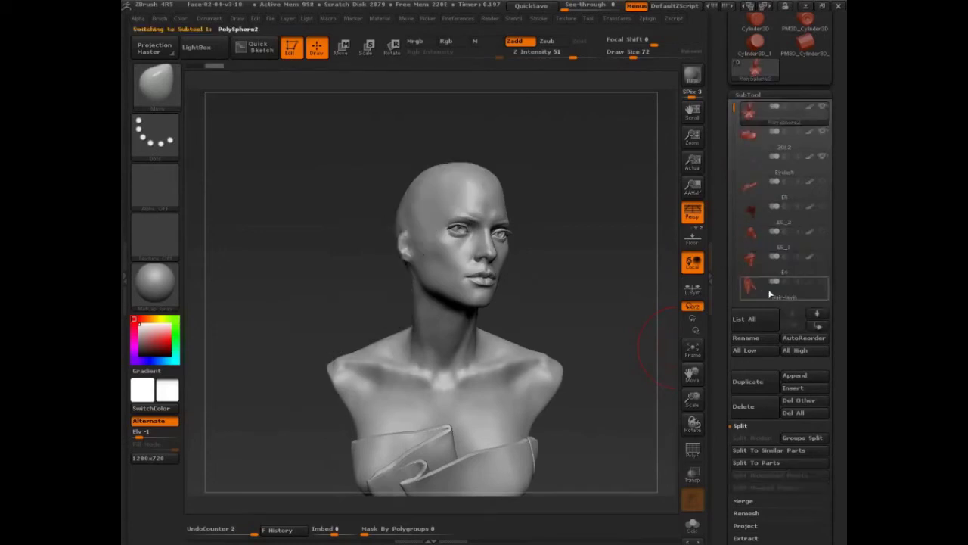
pyautogui.click(822, 282)
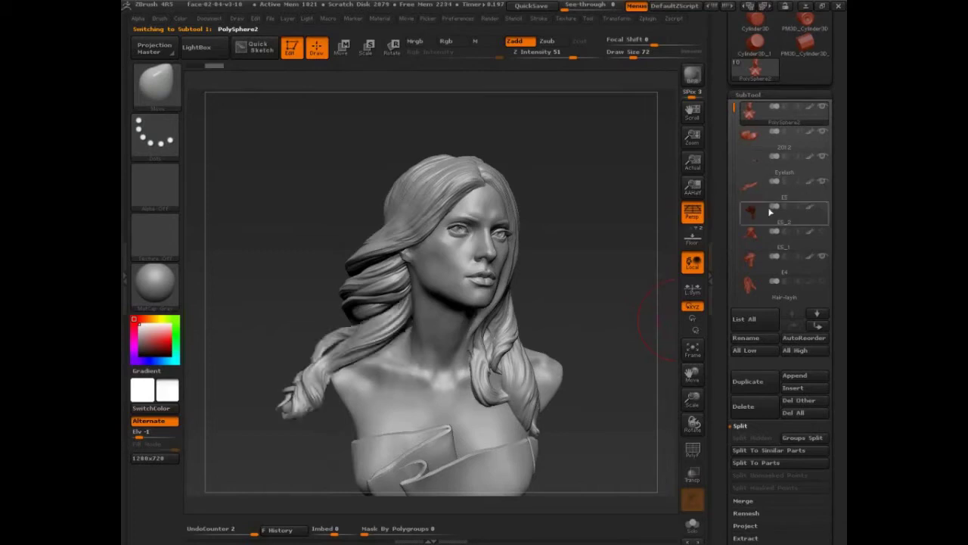
pyautogui.moveTo(637, 313); pyautogui.dragTo(579, 316)
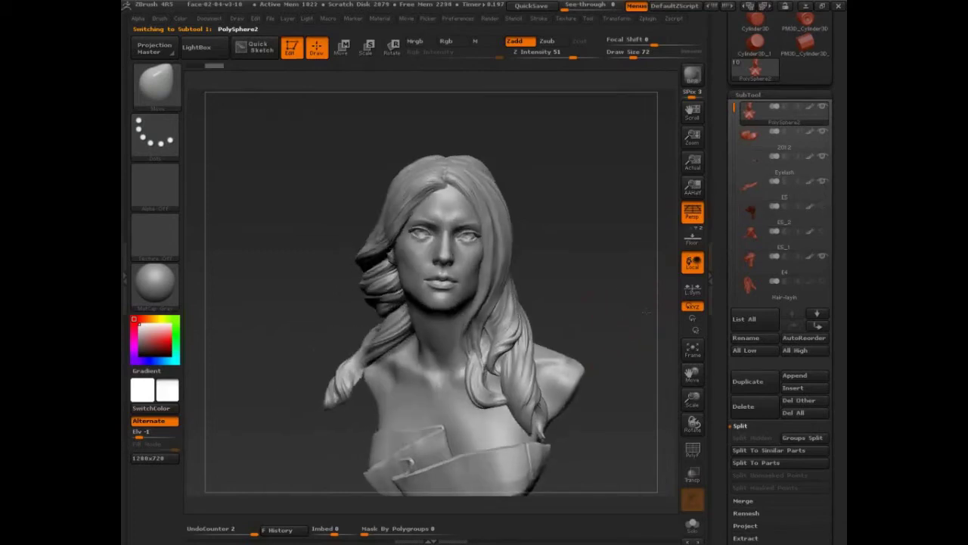
# Move the E4 subtool up two places so it sits directly below E5.
pyautogui.click(744, 261)
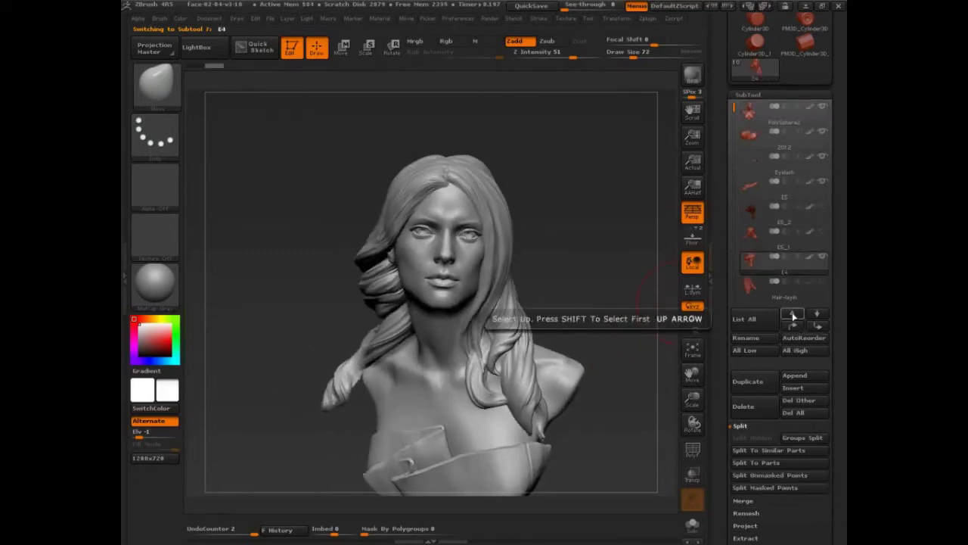
pyautogui.click(794, 326)
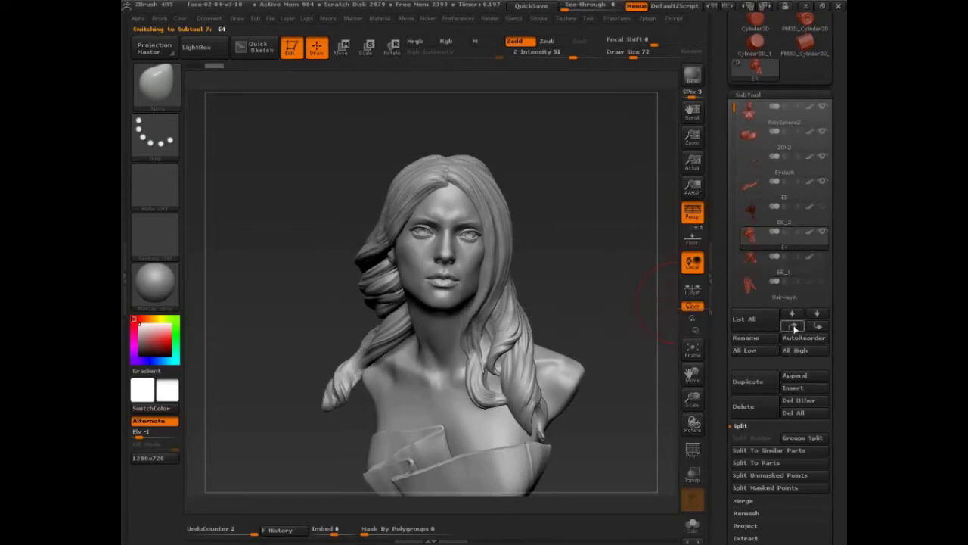
pyautogui.click(794, 326)
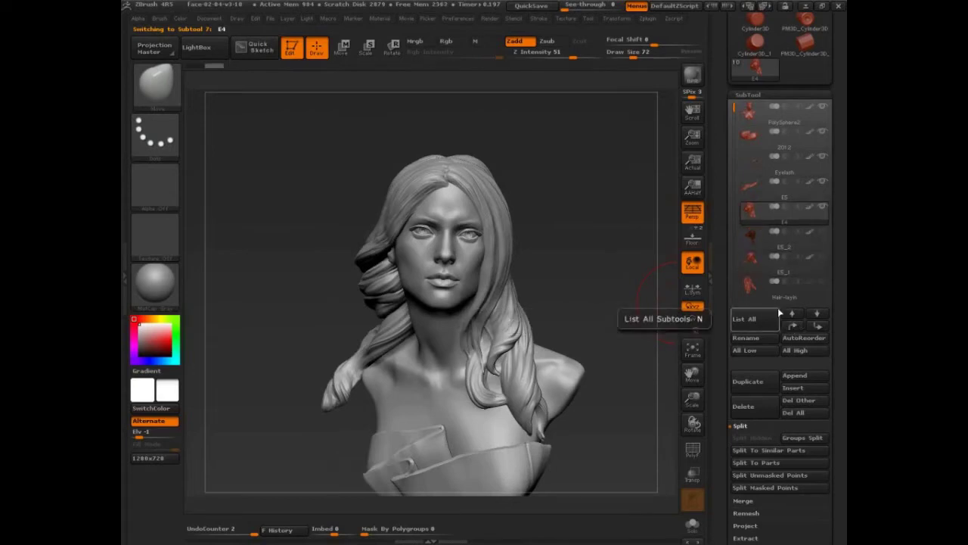
pyautogui.moveTo(620, 326)
pyautogui.mouseDown()
pyautogui.moveTo(611, 335)
pyautogui.moveTo(585, 288)
pyautogui.moveTo(578, 437)
pyautogui.mouseUp()
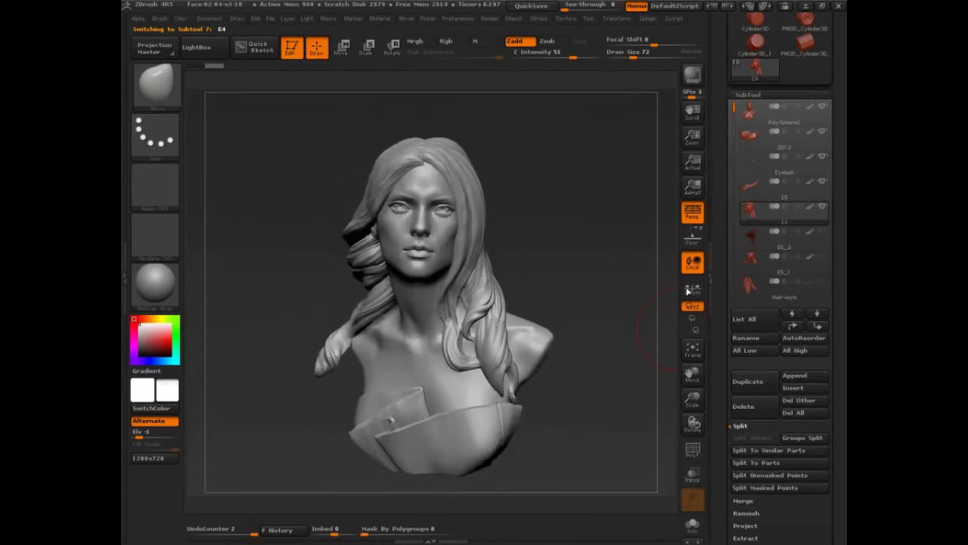
# Point out the PolySphere2, Eyelash, E5 and E4 subtools, then rotate the bust to three-quarter view.
pyautogui.hotkey('ctrl', 'shift')
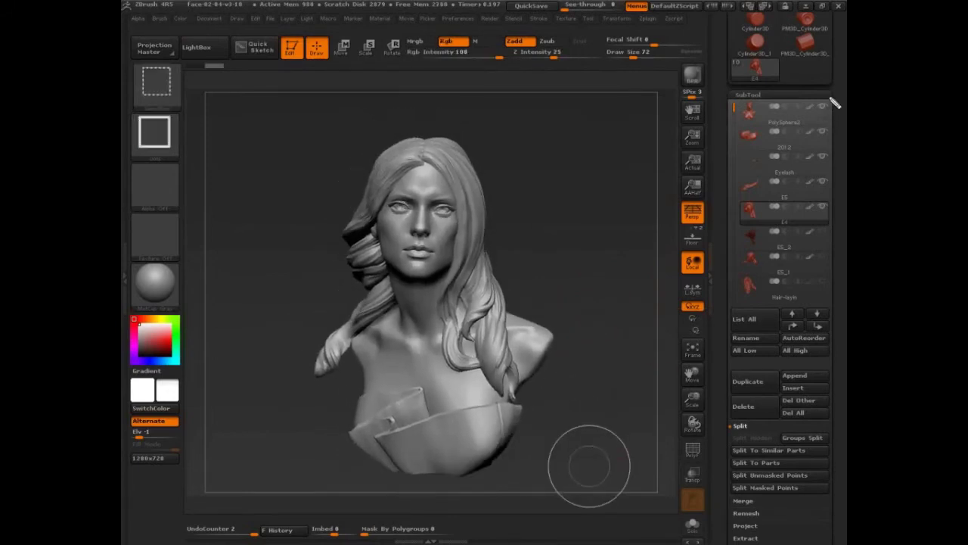
pyautogui.moveTo(731, 106)
pyautogui.mouseDown()
pyautogui.moveTo(727, 233)
pyautogui.moveTo(832, 227)
pyautogui.moveTo(835, 104)
pyautogui.mouseUp()
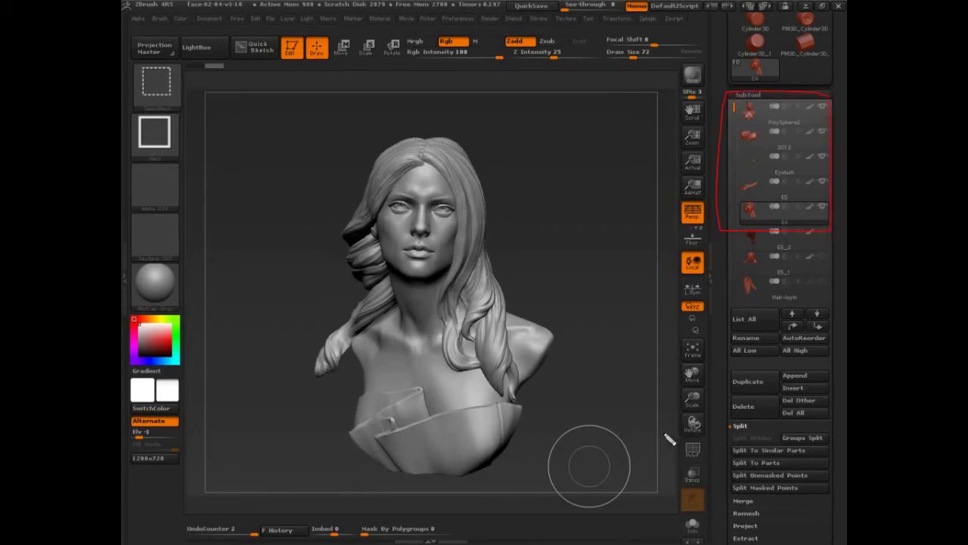
pyautogui.moveTo(714, 104)
pyautogui.mouseDown()
pyautogui.moveTo(614, 142)
pyautogui.moveTo(558, 295)
pyautogui.moveTo(550, 326)
pyautogui.mouseUp()
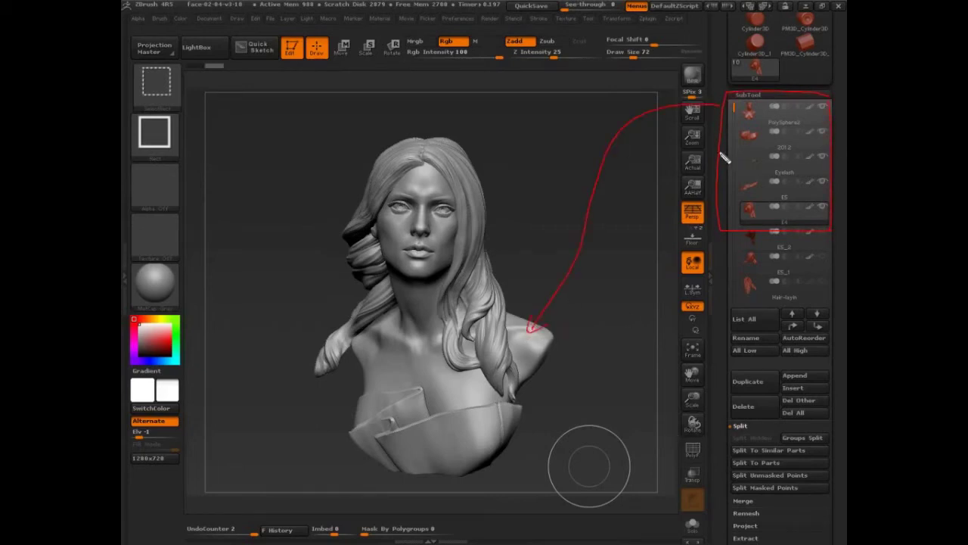
pyautogui.moveTo(724, 143)
pyautogui.mouseDown()
pyautogui.moveTo(621, 299)
pyautogui.moveTo(613, 408)
pyautogui.moveTo(525, 447)
pyautogui.mouseUp()
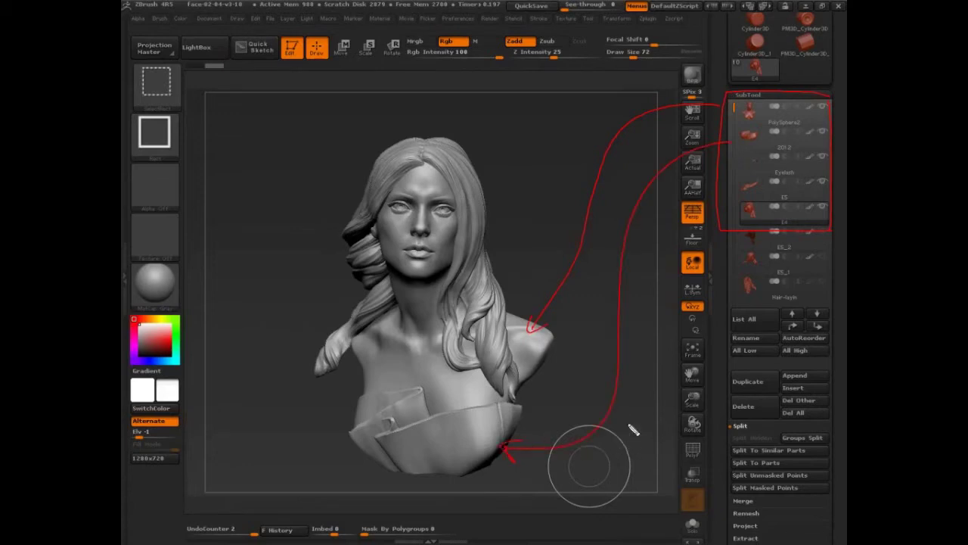
pyautogui.moveTo(744, 170)
pyautogui.mouseDown()
pyautogui.moveTo(647, 183)
pyautogui.moveTo(540, 138)
pyautogui.moveTo(454, 214)
pyautogui.mouseUp()
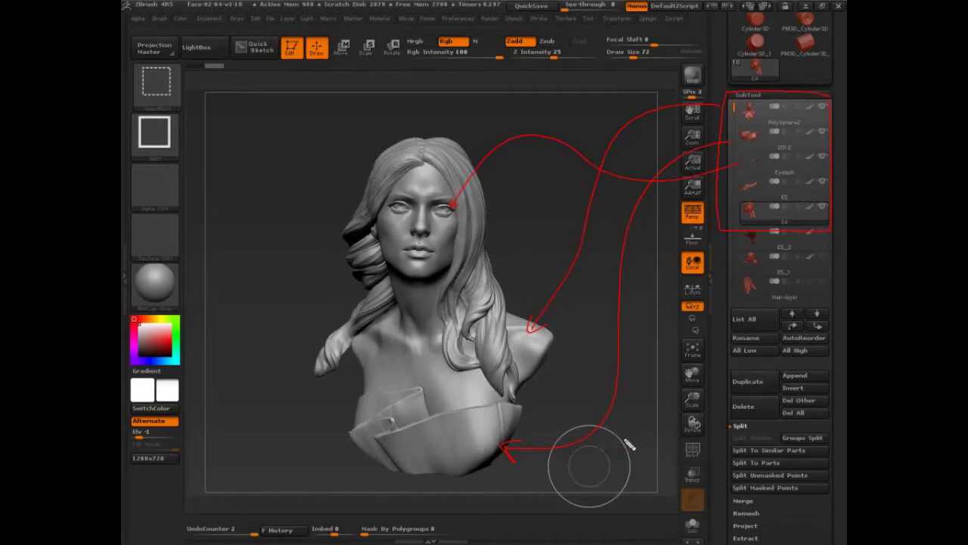
pyautogui.moveTo(719, 238); pyautogui.dragTo(499, 276)
pyautogui.moveTo(741, 198)
pyautogui.mouseDown()
pyautogui.moveTo(706, 196)
pyautogui.moveTo(559, 90)
pyautogui.moveTo(328, 115)
pyautogui.moveTo(221, 334)
pyautogui.moveTo(246, 354)
pyautogui.moveTo(340, 310)
pyautogui.mouseUp()
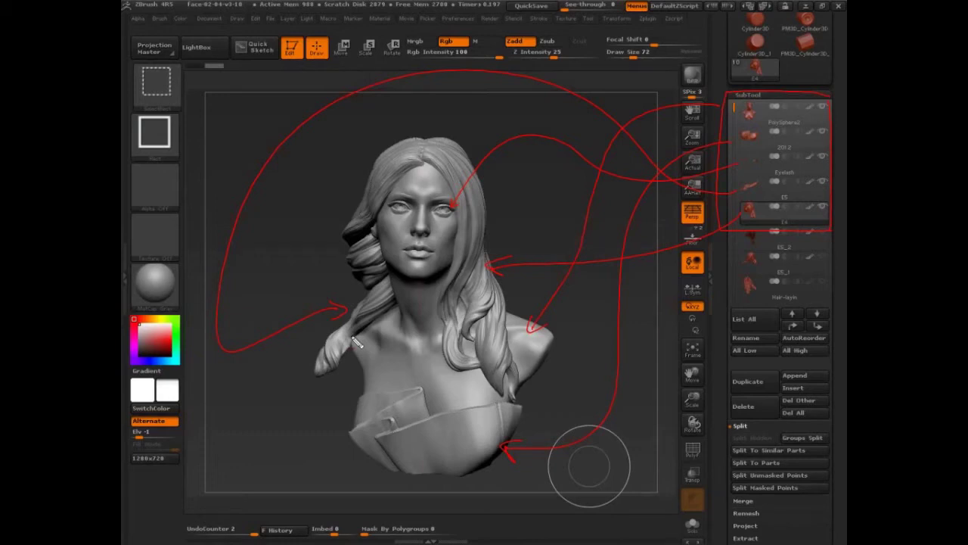
pyautogui.moveTo(762, 140)
pyautogui.mouseDown()
pyautogui.moveTo(736, 159)
pyautogui.moveTo(747, 153)
pyautogui.moveTo(743, 173)
pyautogui.mouseUp()
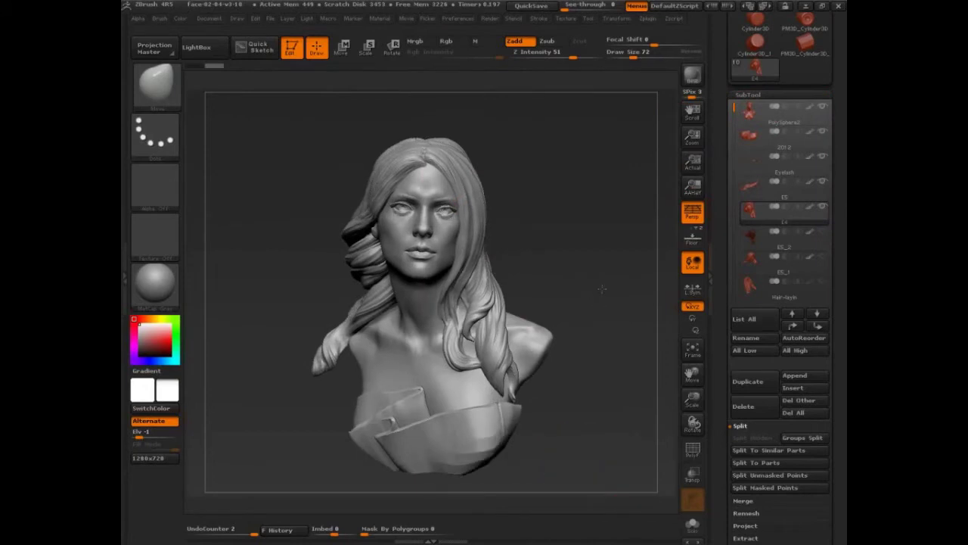
# Turn the bust to a three-quarter view and zoom in close on the face.
pyautogui.moveTo(601, 288); pyautogui.dragTo(588, 244)
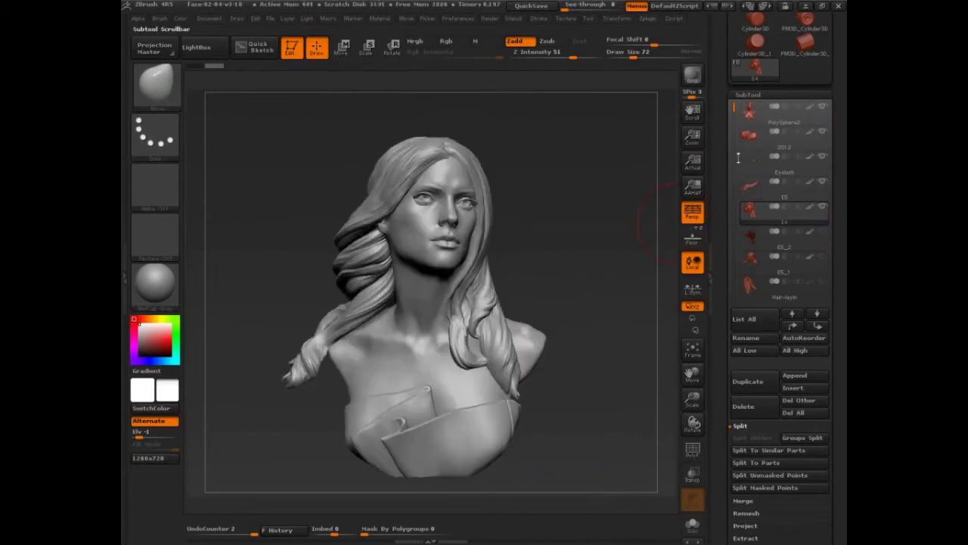
pyautogui.moveTo(585, 257); pyautogui.dragTo(650, 431)
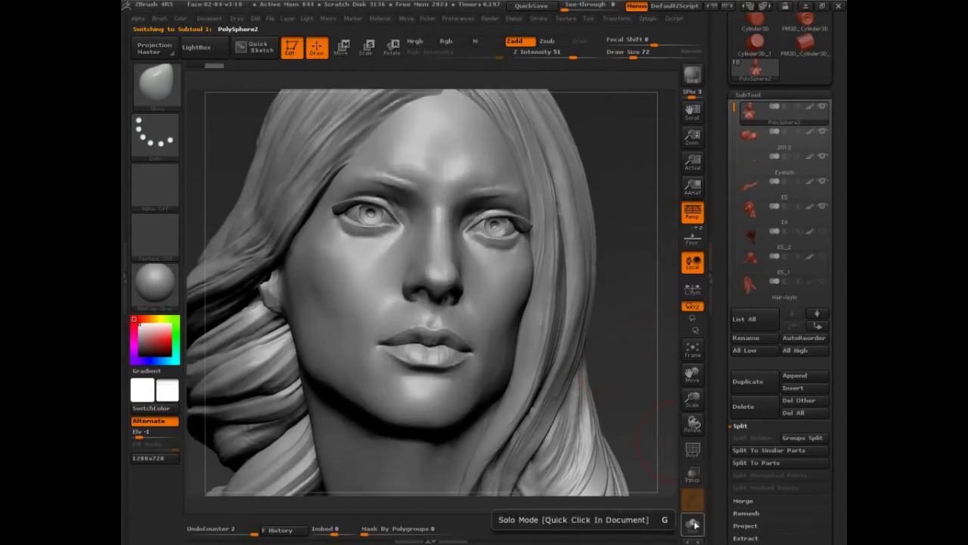
pyautogui.hotkey('ctrl', 'shift')
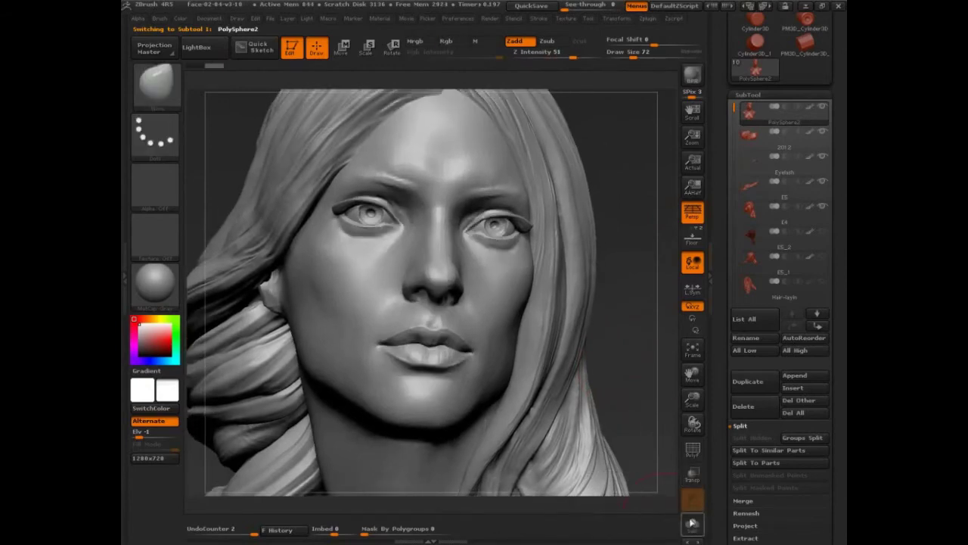
pyautogui.hotkey('ctrl', 'shift')
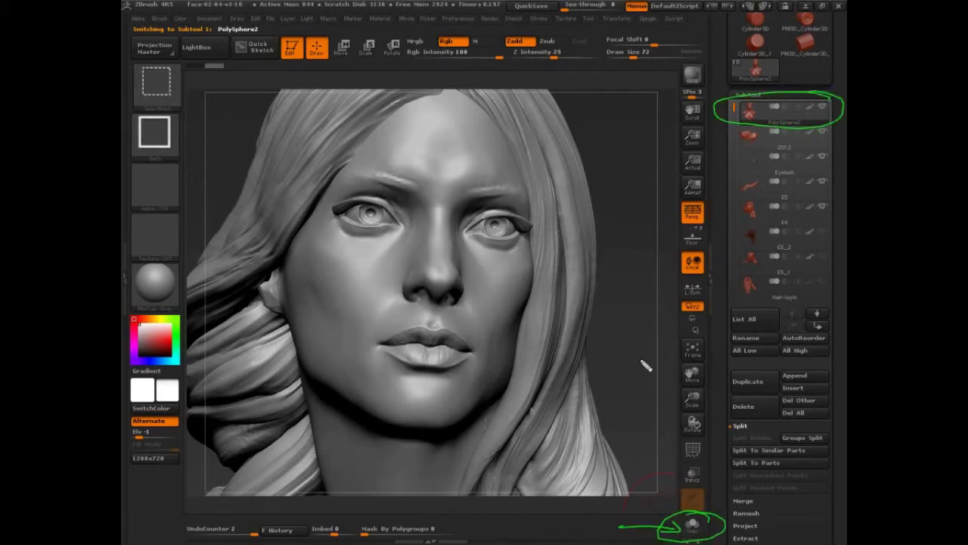
pyautogui.moveTo(644, 383); pyautogui.dragTo(664, 391)
# Solo the face subtool, check its polygon wireframe, and hide the head to isolate the eyeballs.
pyautogui.click(690, 526)
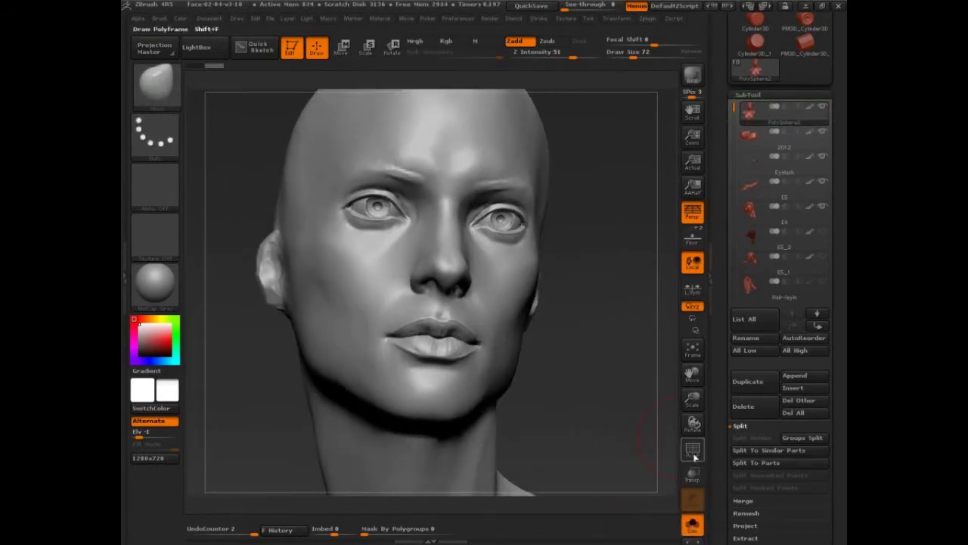
pyautogui.click(692, 452)
pyautogui.hotkey('ctrl', 'shift')
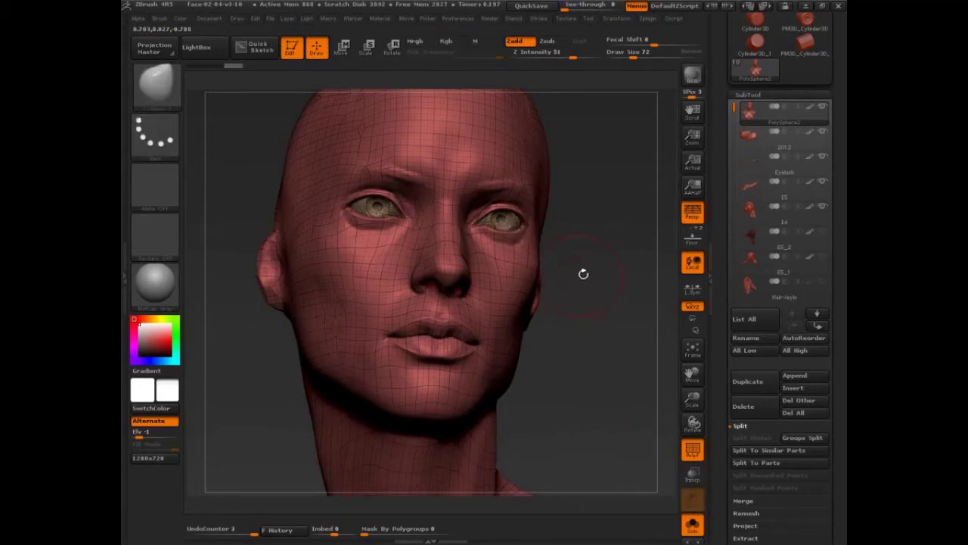
pyautogui.keyDown('ctrl'); pyautogui.keyDown('shift'); pyautogui.click(519, 217); pyautogui.keyUp('shift'); pyautogui.keyUp('ctrl')
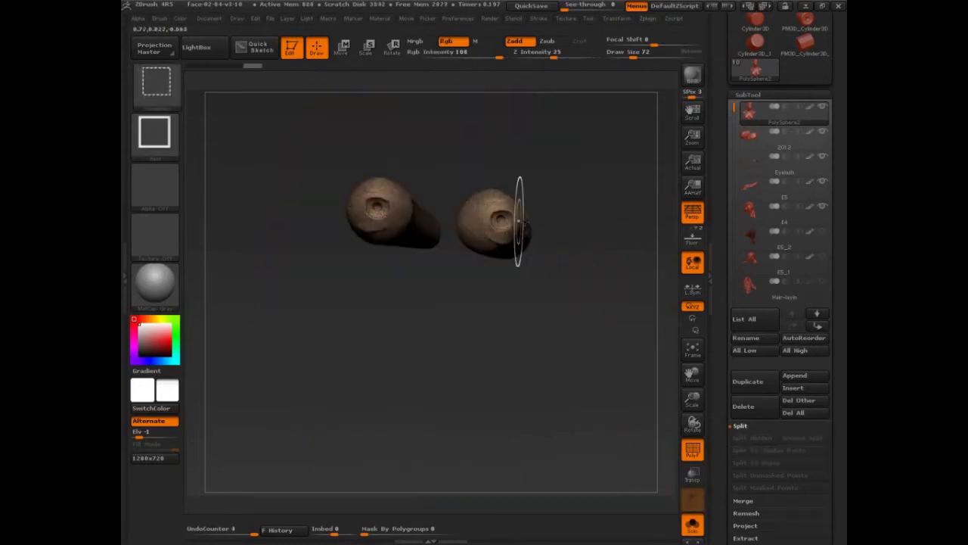
pyautogui.hotkey('shift', 'f')
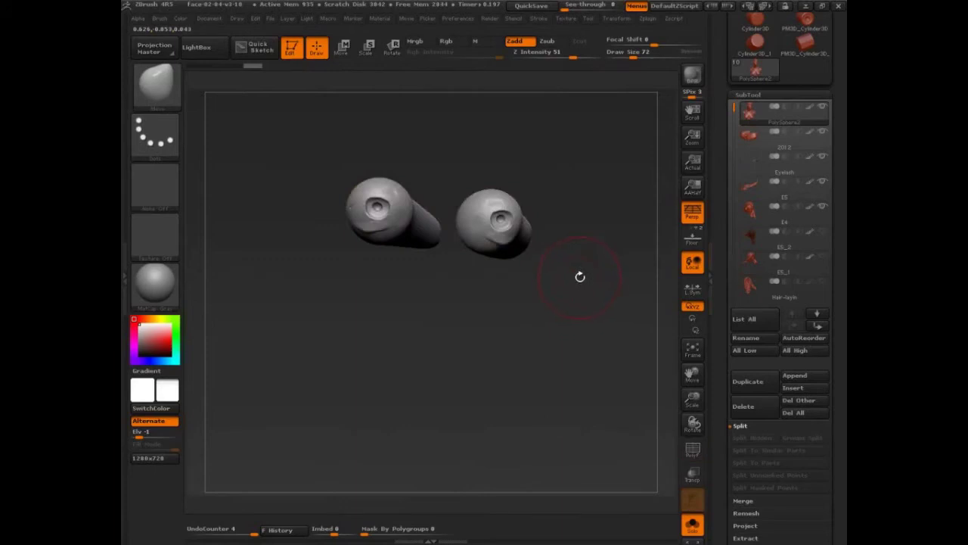
# Orbit the eyeballs to see their backs, then unhide the head and zoom out to the upper bust.
pyautogui.moveTo(580, 280)
pyautogui.mouseDown()
pyautogui.moveTo(572, 353)
pyautogui.moveTo(606, 275)
pyautogui.moveTo(566, 349)
pyautogui.mouseUp()
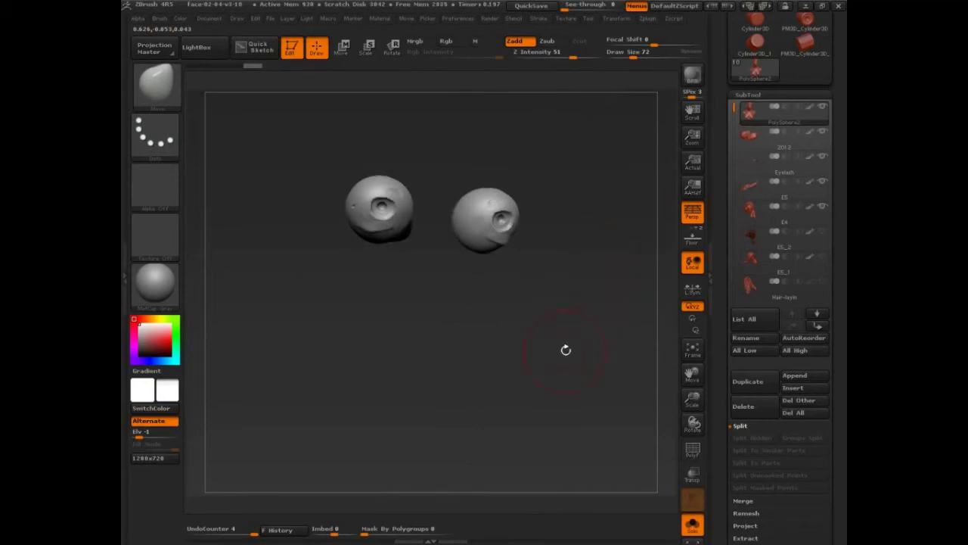
pyautogui.hotkey('ctrl', 'shift')
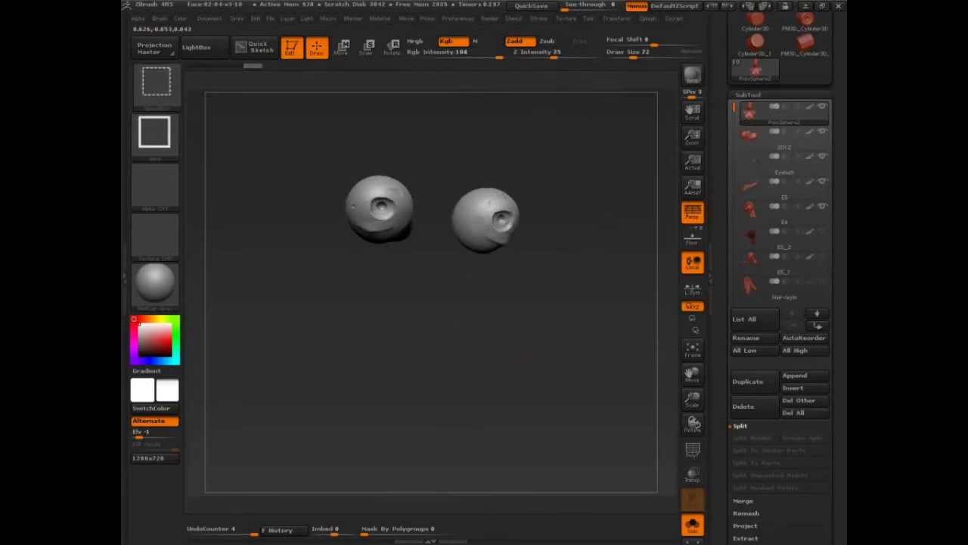
pyautogui.keyDown('ctrl'); pyautogui.keyDown('shift'); pyautogui.click(565, 349); pyautogui.keyUp('shift'); pyautogui.keyUp('ctrl')
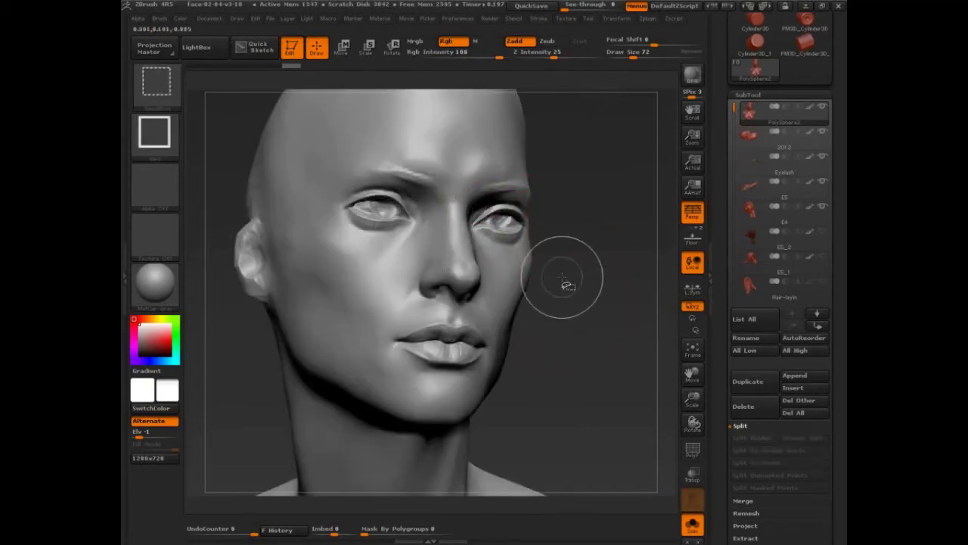
pyautogui.hotkey('ctrl', 'w')
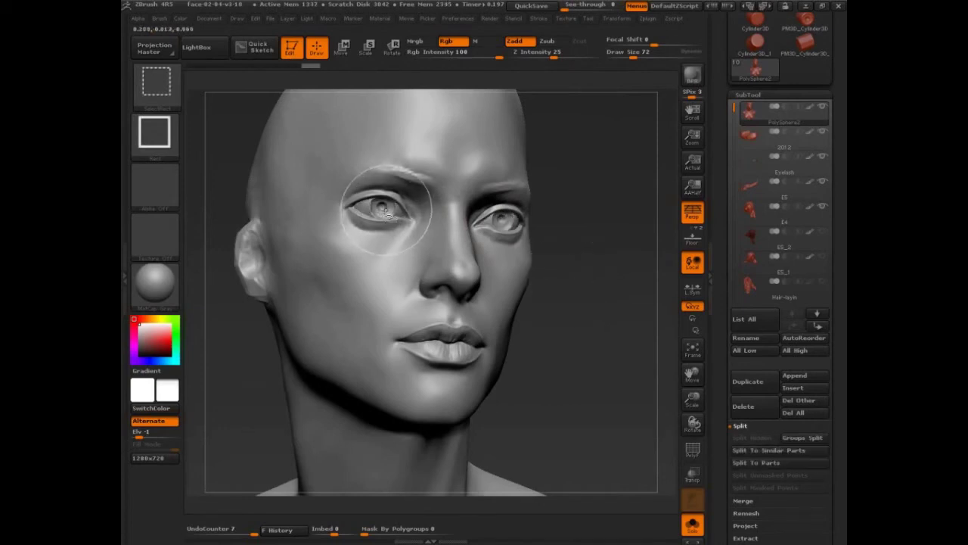
pyautogui.keyDown('ctrl'); pyautogui.keyDown('shift'); pyautogui.click(382, 210); pyautogui.keyUp('shift'); pyautogui.keyUp('ctrl')
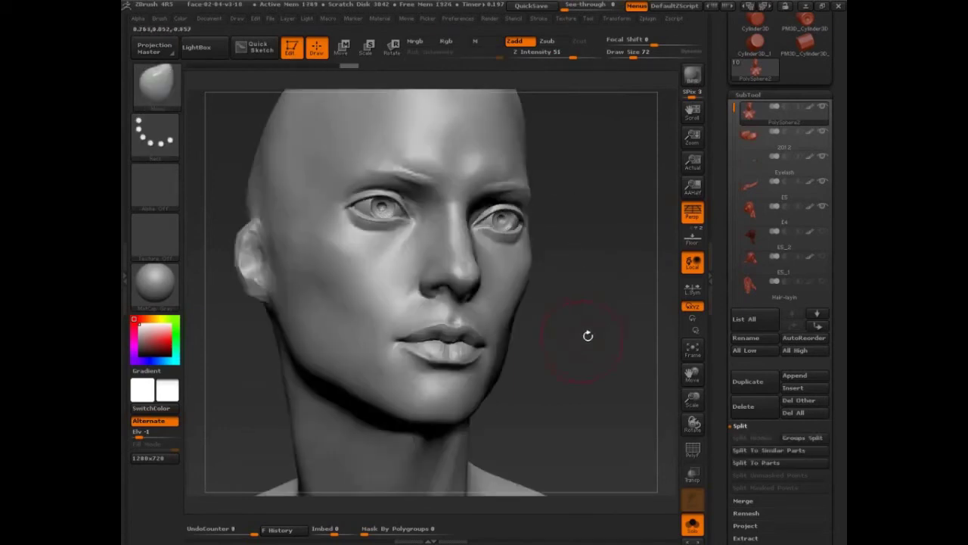
pyautogui.keyDown('alt'); pyautogui.moveTo(588, 335); pyautogui.dragTo(648, 270, button='right'); pyautogui.keyUp('alt')
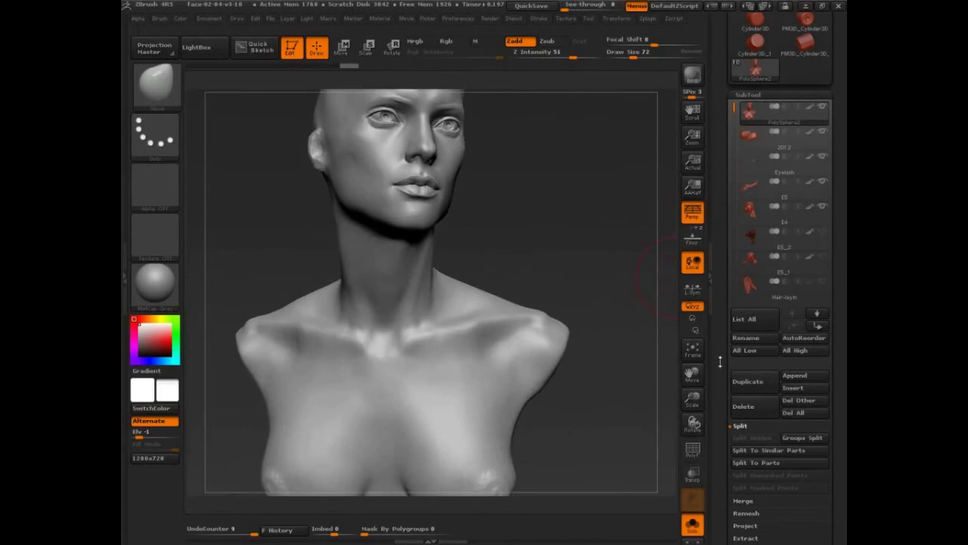
# Turn Solo off to restore the hair, then hand-write 'subtools = multiplier' in green.
pyautogui.click(690, 522)
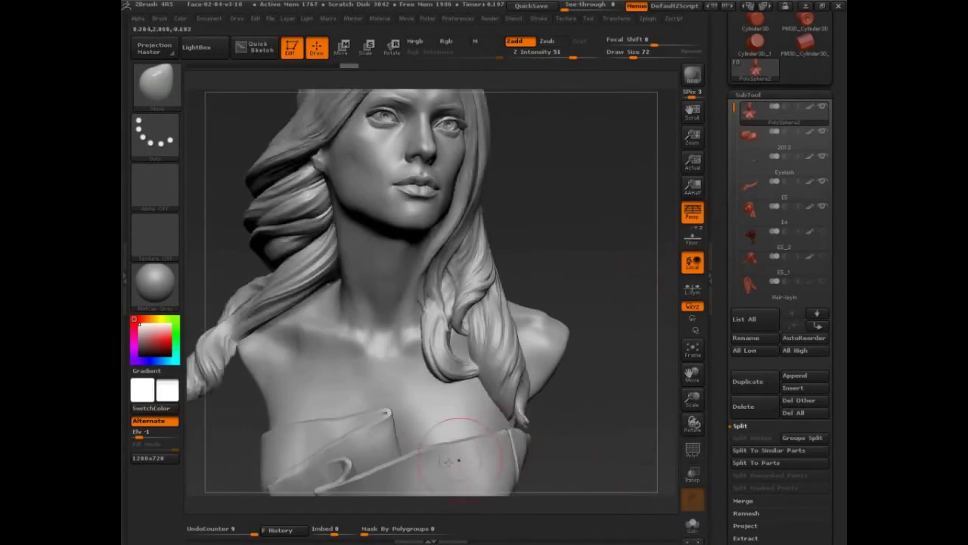
pyautogui.moveTo(558, 449); pyautogui.dragTo(566, 368)
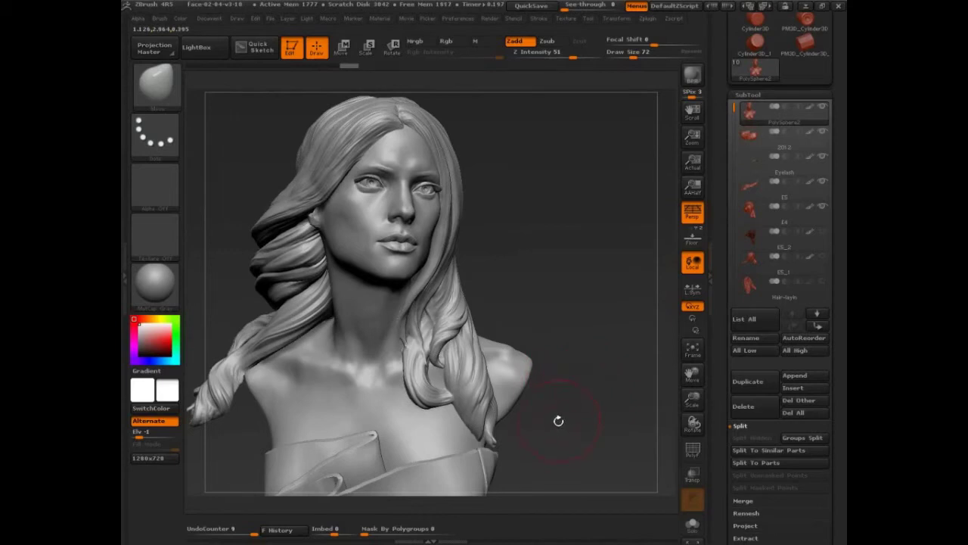
pyautogui.hotkey('ctrl', 'shift')
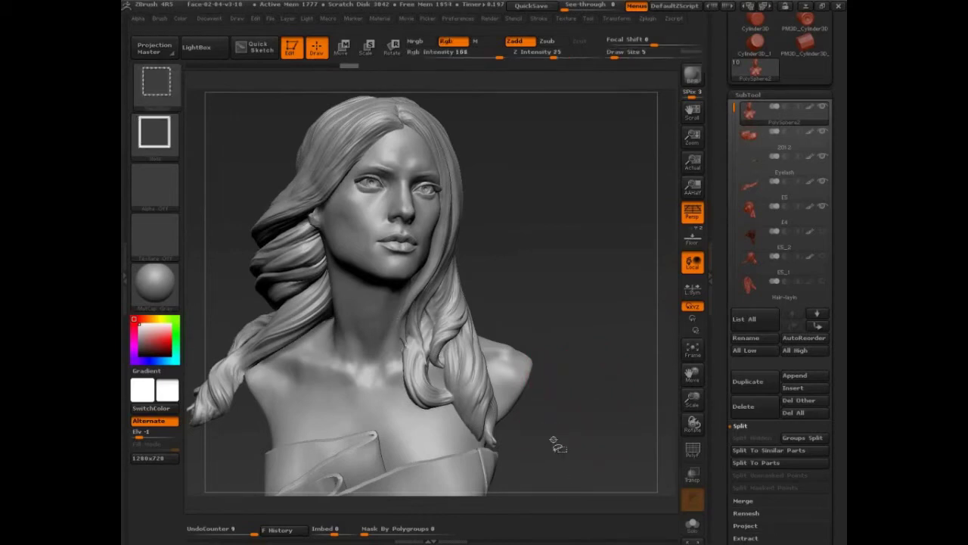
pyautogui.moveTo(477, 125)
pyautogui.mouseDown()
pyautogui.moveTo(463, 154)
pyautogui.moveTo(583, 123)
pyautogui.moveTo(588, 135)
pyautogui.moveTo(479, 182)
pyautogui.moveTo(534, 210)
pyautogui.moveTo(518, 180)
pyautogui.moveTo(563, 174)
pyautogui.moveTo(587, 153)
pyautogui.moveTo(616, 175)
pyautogui.moveTo(622, 128)
pyautogui.moveTo(663, 156)
pyautogui.moveTo(683, 155)
pyautogui.moveTo(661, 162)
pyautogui.mouseUp()
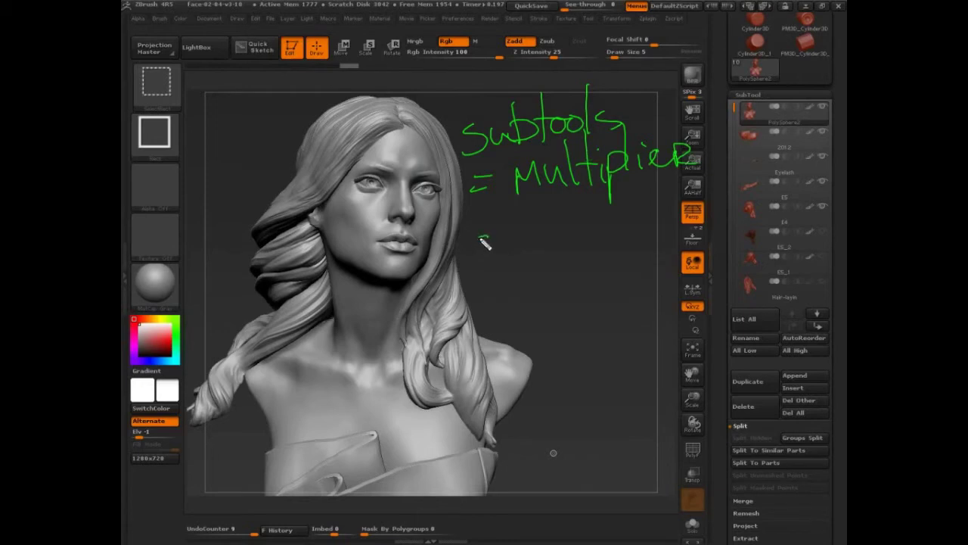
# Write '5 million polys' below the multiplier note.
pyautogui.moveTo(499, 236)
pyautogui.mouseDown()
pyautogui.moveTo(522, 261)
pyautogui.moveTo(539, 241)
pyautogui.moveTo(554, 252)
pyautogui.moveTo(562, 241)
pyautogui.moveTo(595, 252)
pyautogui.moveTo(611, 233)
pyautogui.moveTo(629, 277)
pyautogui.mouseUp()
pyautogui.moveTo(627, 221); pyautogui.dragTo(653, 250)
pyautogui.moveTo(652, 198)
pyautogui.mouseDown()
pyautogui.moveTo(652, 250)
pyautogui.moveTo(667, 267)
pyautogui.mouseUp()
pyautogui.moveTo(687, 227); pyautogui.dragTo(678, 244)
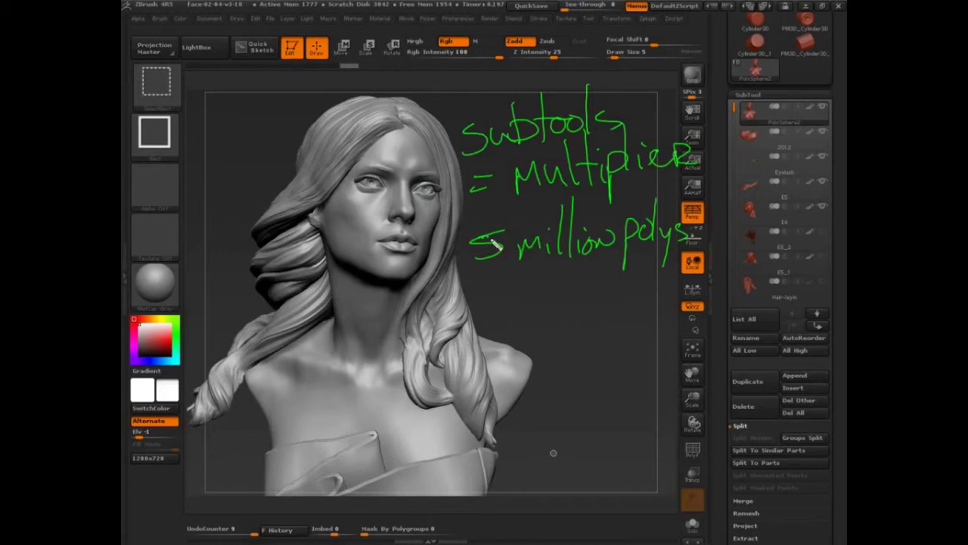
# Underline the '5 million polys' note and mark the subtool rows with '5 mil'.
pyautogui.moveTo(479, 232); pyautogui.dragTo(503, 233)
pyautogui.moveTo(457, 283); pyautogui.dragTo(680, 254)
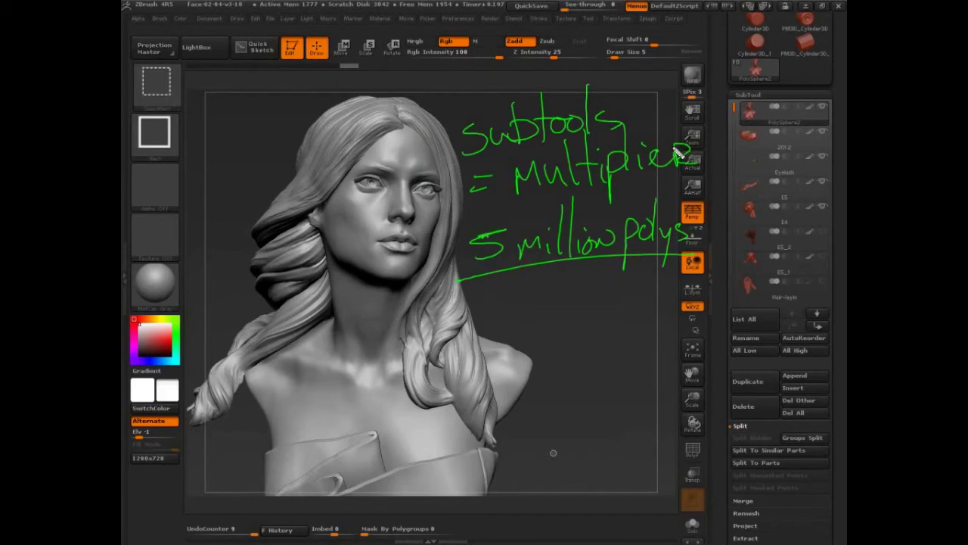
pyautogui.moveTo(756, 114)
pyautogui.mouseDown()
pyautogui.moveTo(790, 117)
pyautogui.moveTo(799, 130)
pyautogui.moveTo(766, 149)
pyautogui.moveTo(768, 141)
pyautogui.moveTo(788, 157)
pyautogui.moveTo(794, 141)
pyautogui.moveTo(798, 148)
pyautogui.moveTo(762, 177)
pyautogui.moveTo(796, 181)
pyautogui.moveTo(804, 163)
pyautogui.moveTo(766, 201)
pyautogui.moveTo(792, 204)
pyautogui.moveTo(802, 193)
pyautogui.moveTo(768, 217)
pyautogui.moveTo(800, 228)
pyautogui.moveTo(806, 208)
pyautogui.moveTo(763, 247)
pyautogui.moveTo(799, 254)
pyautogui.moveTo(807, 233)
pyautogui.moveTo(765, 277)
pyautogui.moveTo(818, 273)
pyautogui.mouseUp()
# Add trailing dots after the last '5 mil' and draw small circles beside the subtool list.
pyautogui.click(808, 270)
pyautogui.click(814, 269)
pyautogui.click(820, 268)
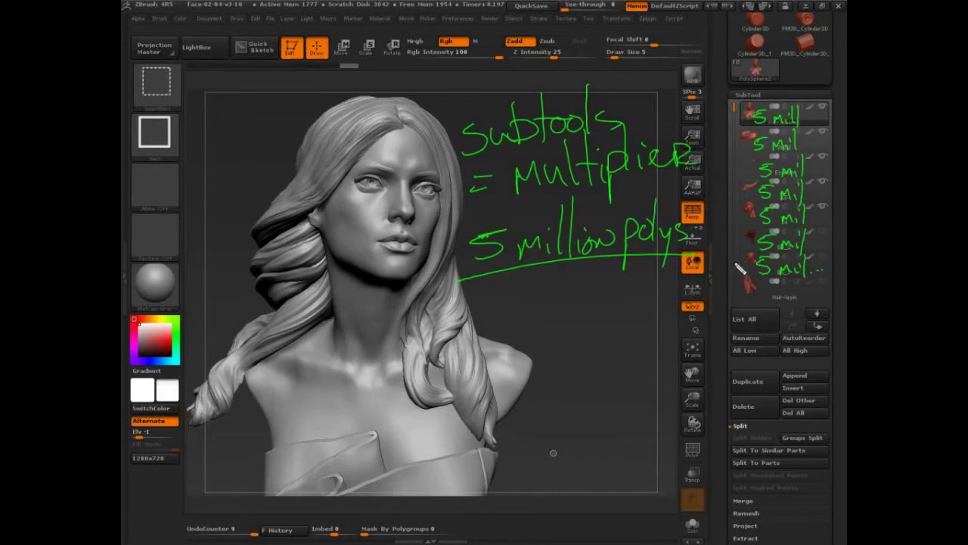
pyautogui.moveTo(730, 262); pyautogui.dragTo(722, 141)
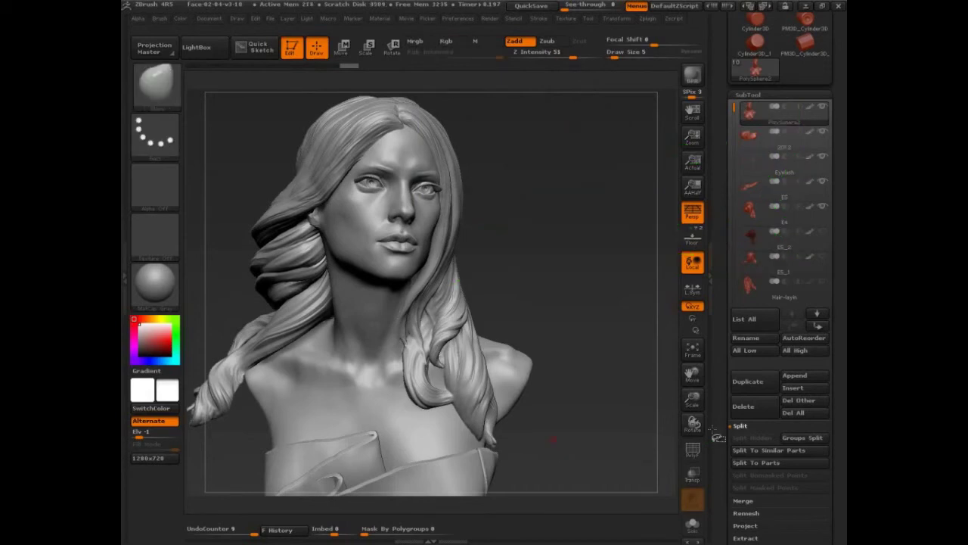
pyautogui.click(458, 19)
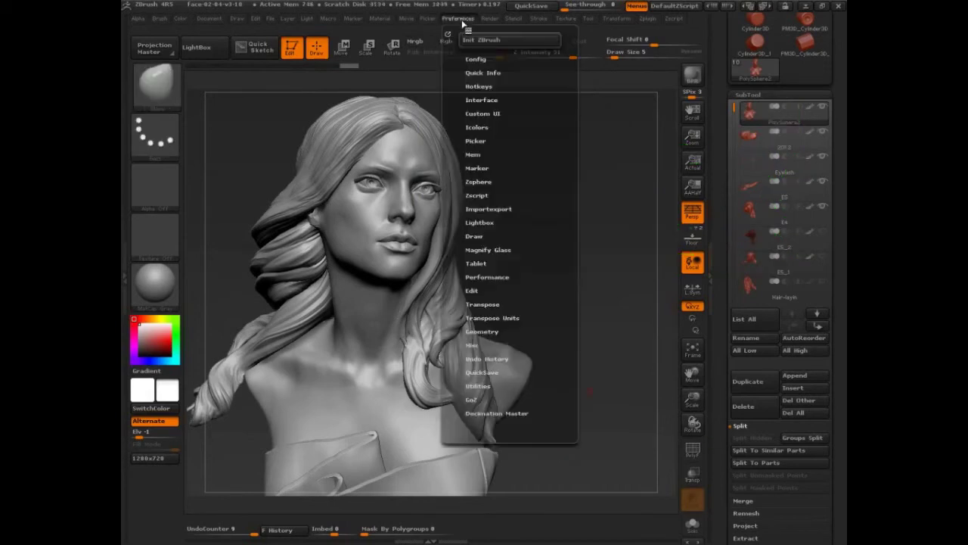
pyautogui.click(488, 276)
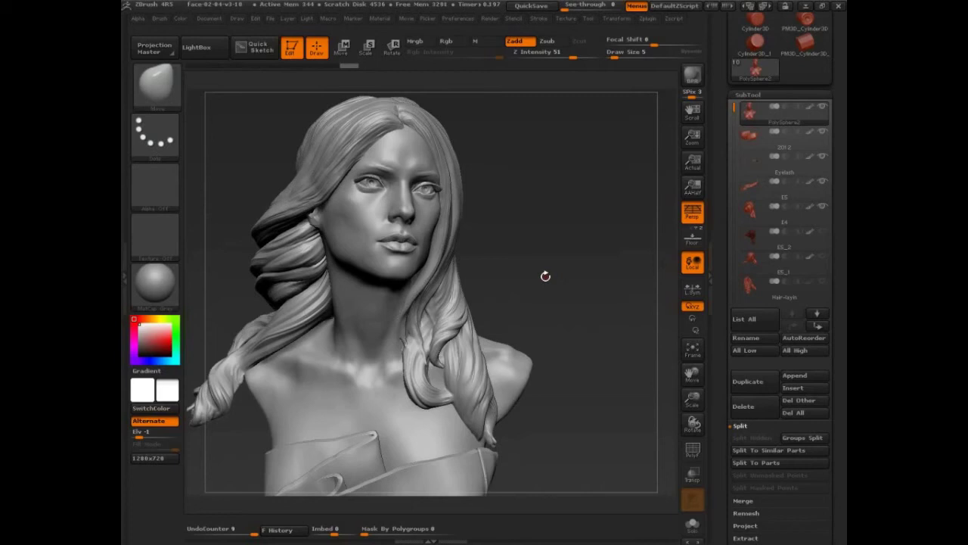
# Save the bust project with Ctrl+S, turn it slightly, then save again.
pyautogui.hotkey('ctrl', 's')
pyautogui.moveTo(590, 324); pyautogui.dragTo(588, 318)
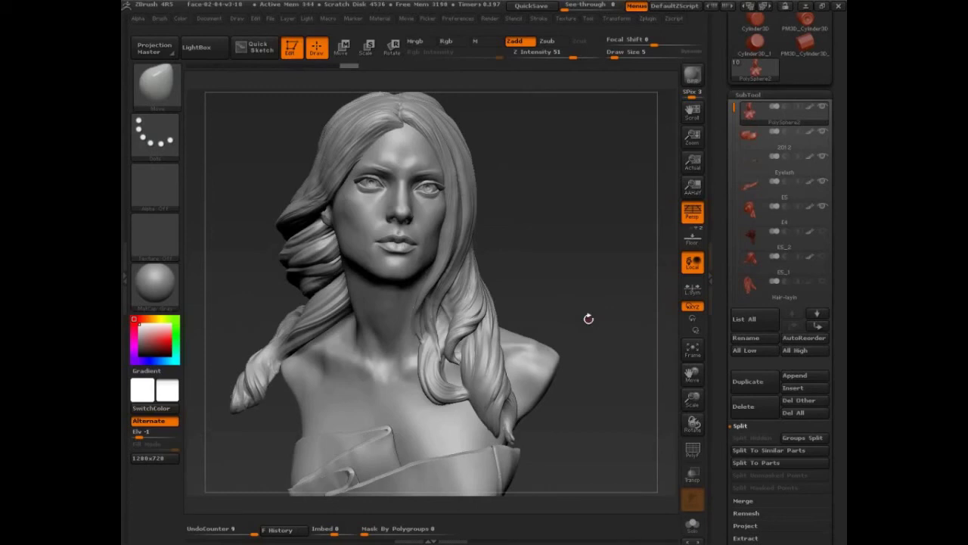
pyautogui.hotkey('ctrl', 's')
# Turn the bust slightly, set Draw Size to 101, and preview the red hair piece in Subtool 4.
pyautogui.moveTo(578, 280)
pyautogui.mouseDown()
pyautogui.moveTo(605, 282)
pyautogui.moveTo(591, 295)
pyautogui.moveTo(620, 261)
pyautogui.moveTo(615, 318)
pyautogui.mouseUp()
pyautogui.press('s')
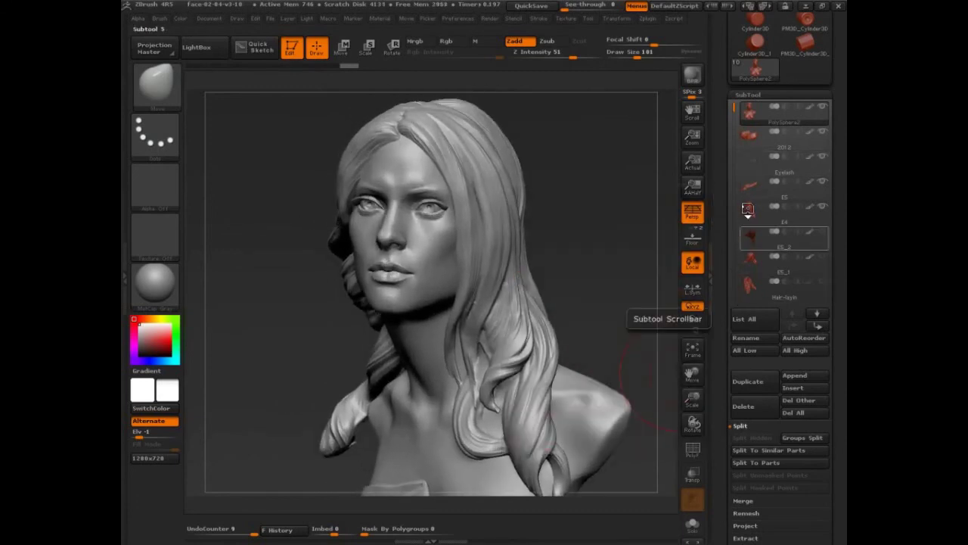
pyautogui.moveTo(744, 213)
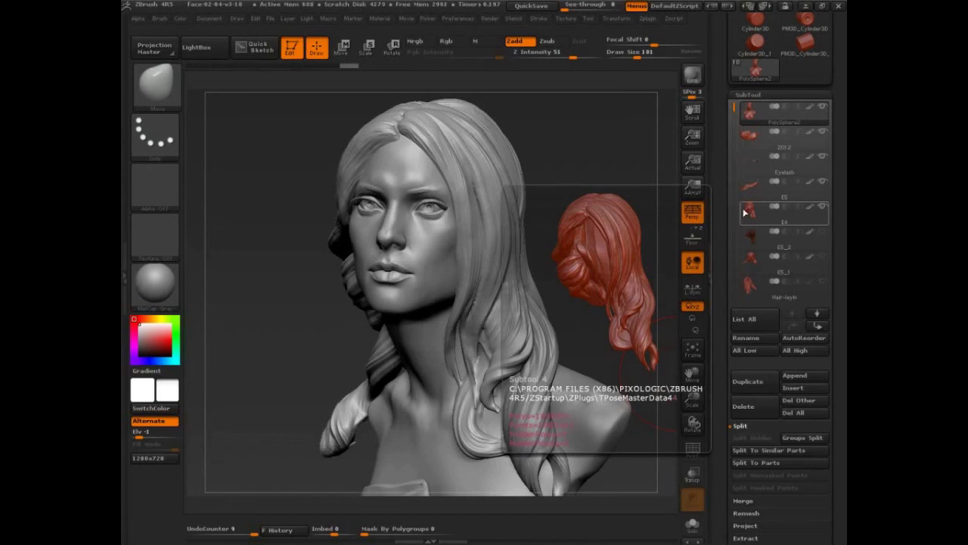
# Rotate the long-haired bust back toward a front-facing view to review it.
pyautogui.moveTo(288, 350); pyautogui.dragTo(300, 341)
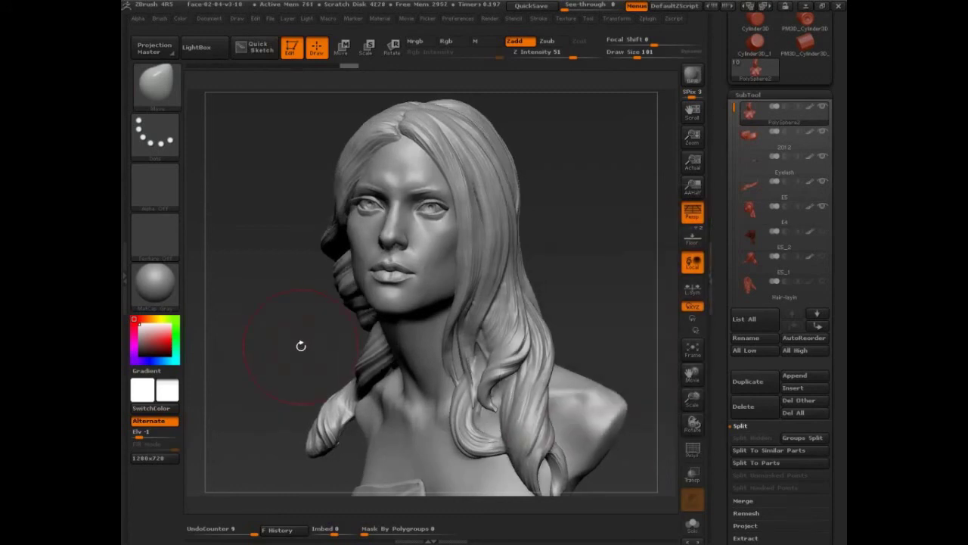
pyautogui.moveTo(620, 336); pyautogui.dragTo(643, 340)
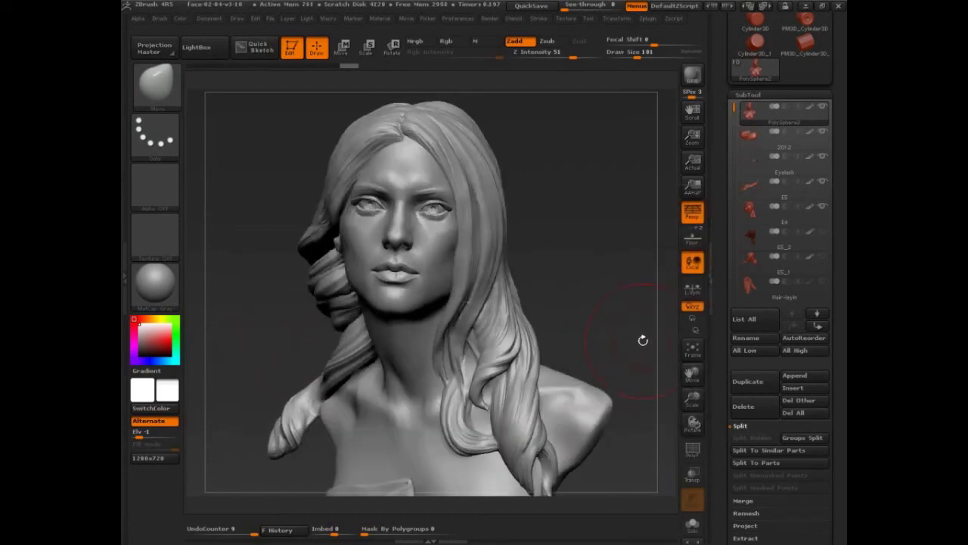